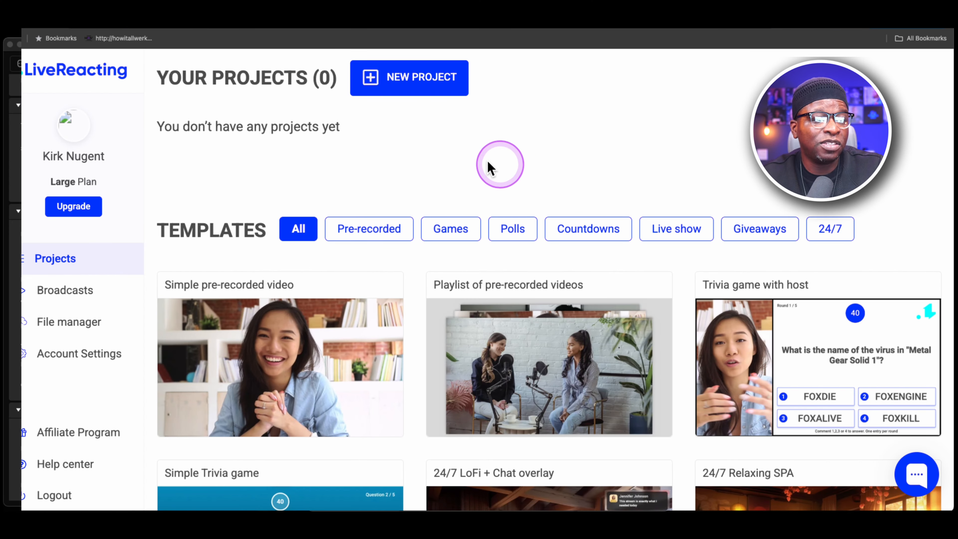
# Filter the templates to Giveaways and open the pink Giveaway with live host template as a new project.
pyautogui.scroll(-2, 479, 242)
pyautogui.scroll(-2, 481, 239)
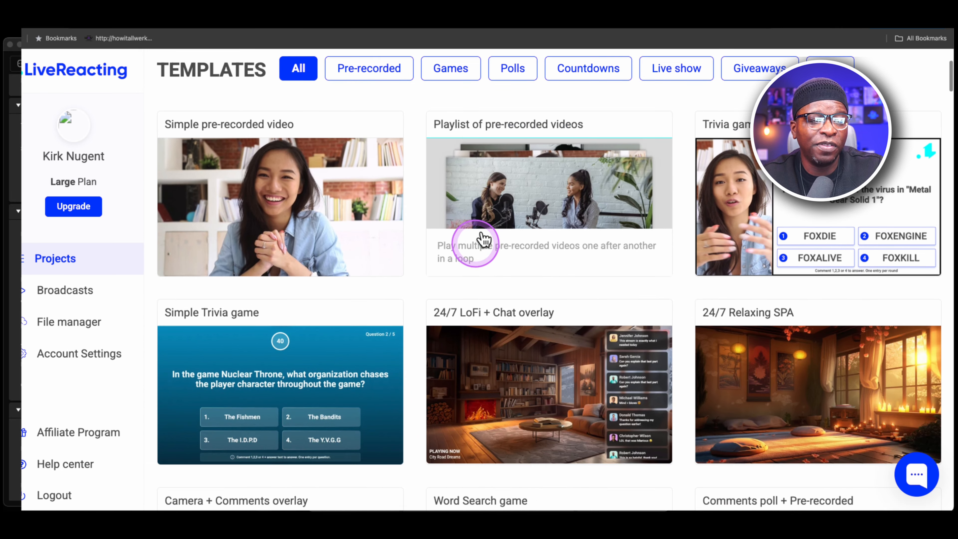
pyautogui.scroll(4, 475, 236)
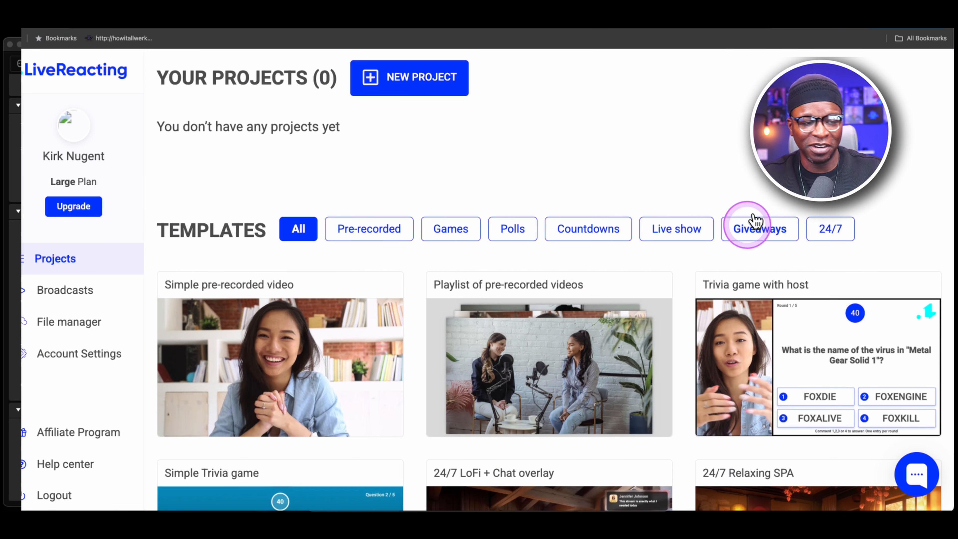
pyautogui.click(755, 222)
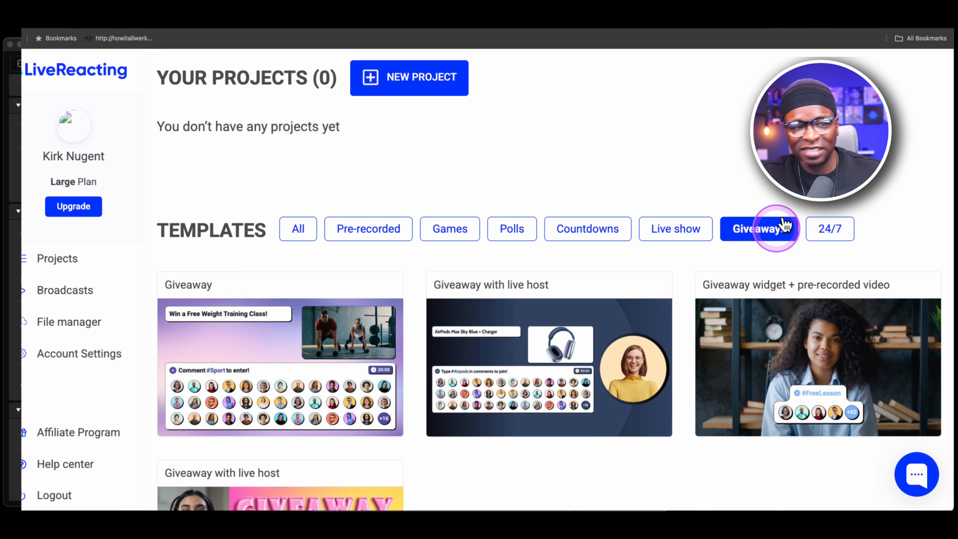
pyautogui.scroll(-3, 575, 249)
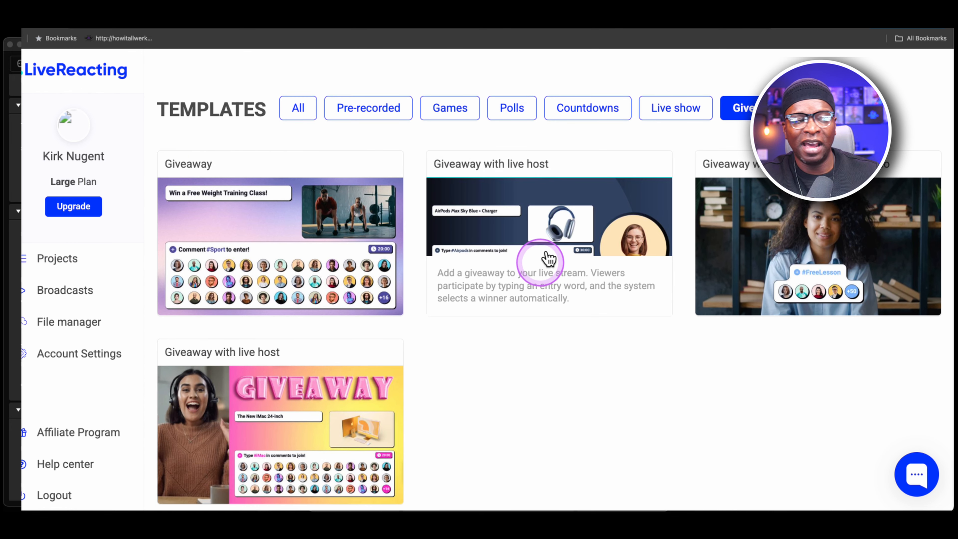
pyautogui.scroll(2, 556, 261)
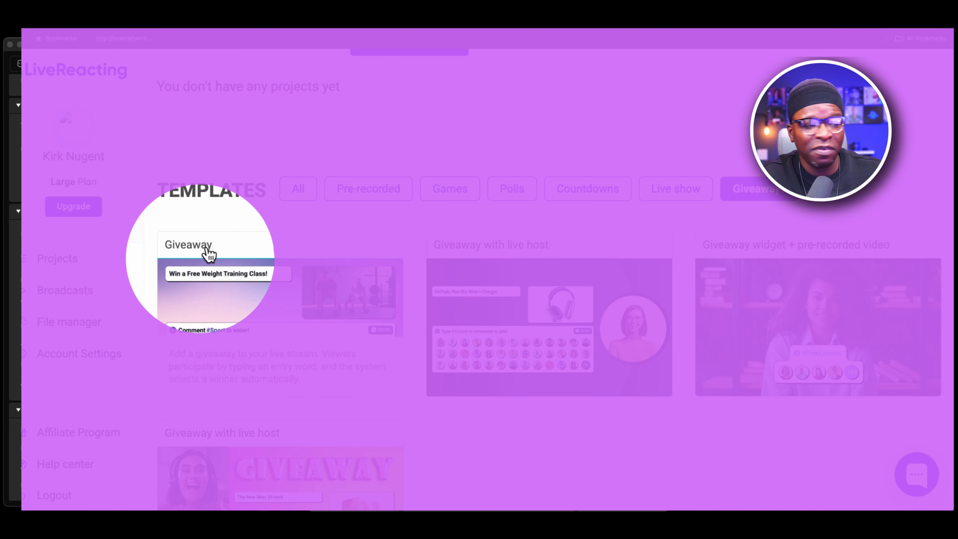
pyautogui.scroll(-2, 212, 252)
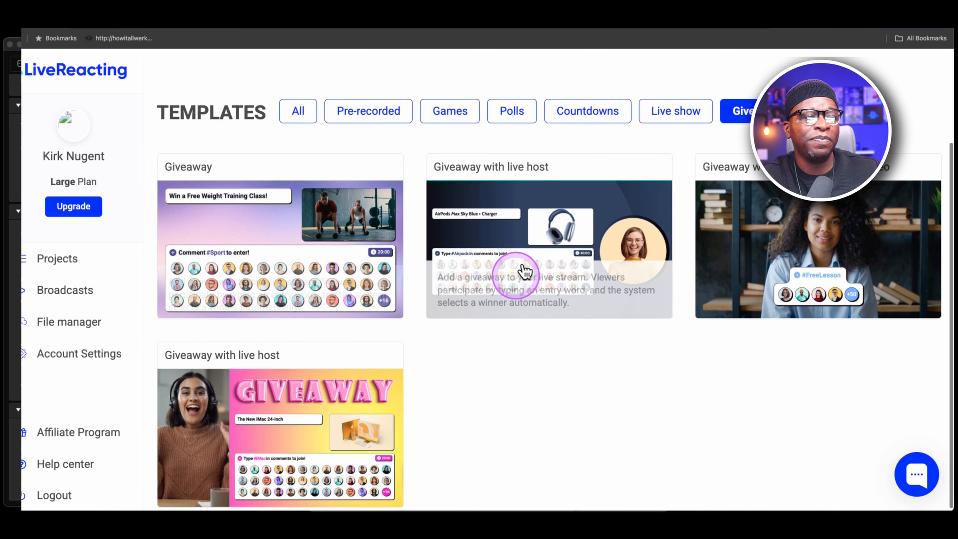
pyautogui.scroll(1, 269, 381)
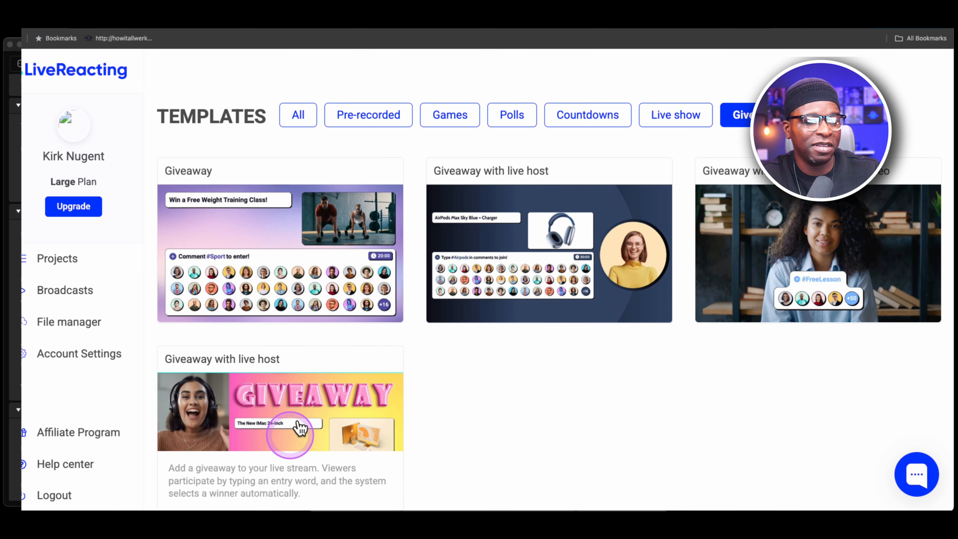
pyautogui.click(302, 400)
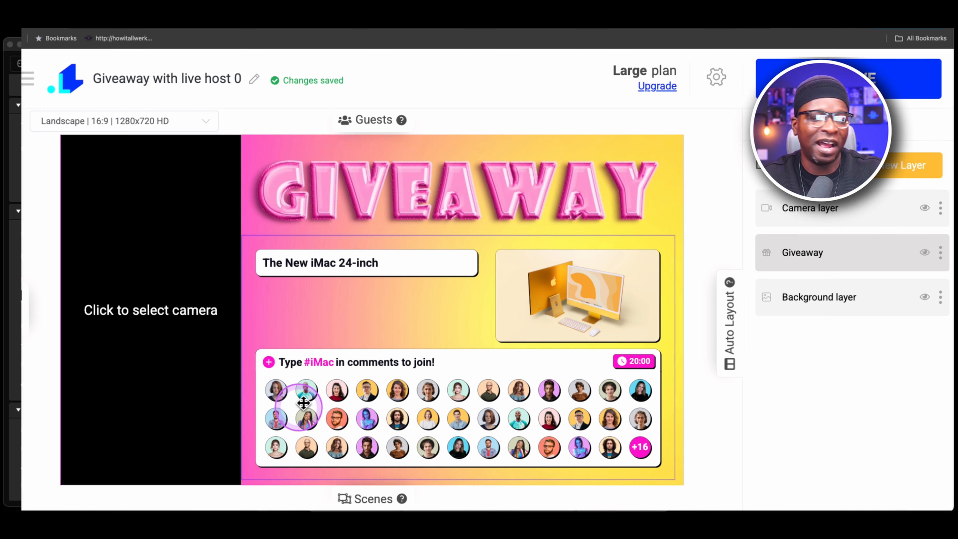
# Connect the Insta360 Link camera with the RODECaster Pro Stereo microphone to the camera layer.
pyautogui.click(379, 390)
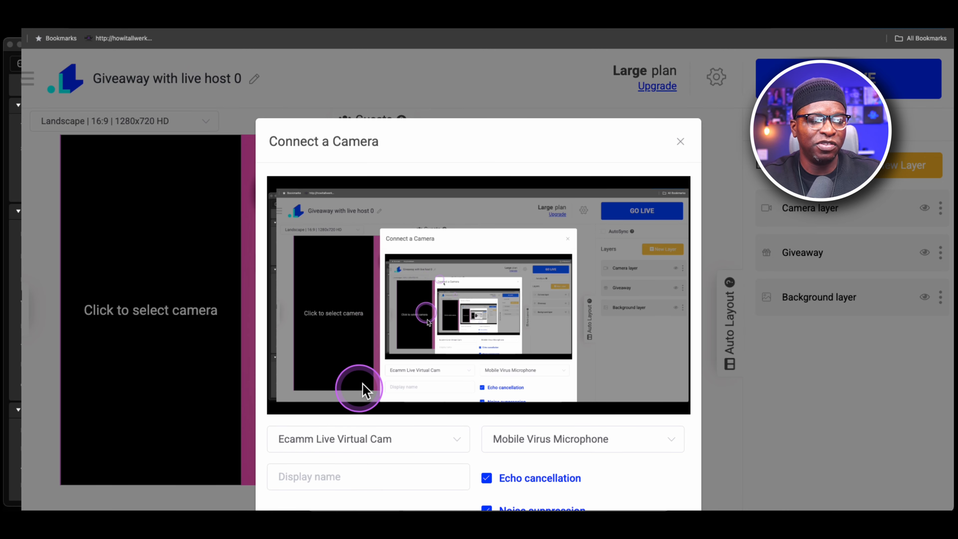
pyautogui.click(382, 433)
pyautogui.click(368, 278)
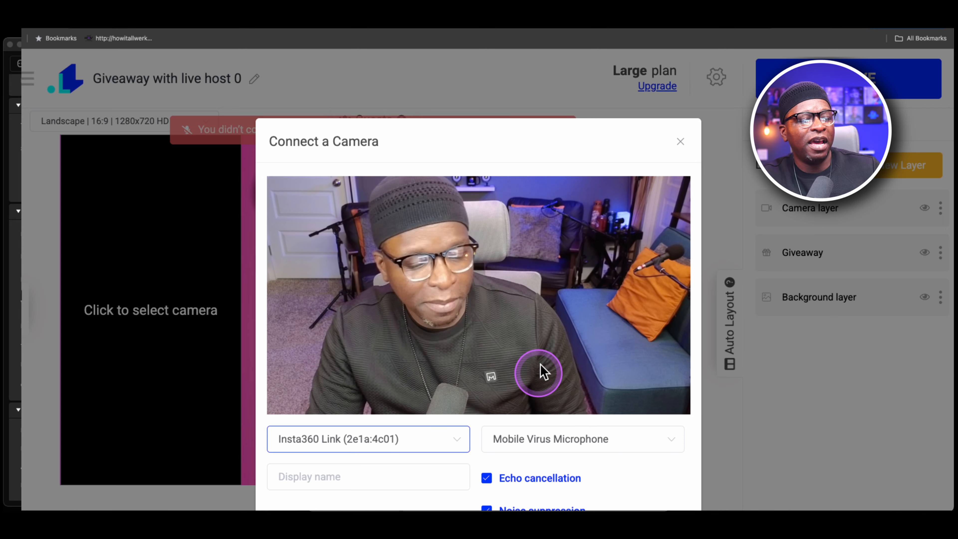
pyautogui.click(549, 430)
pyautogui.click(589, 405)
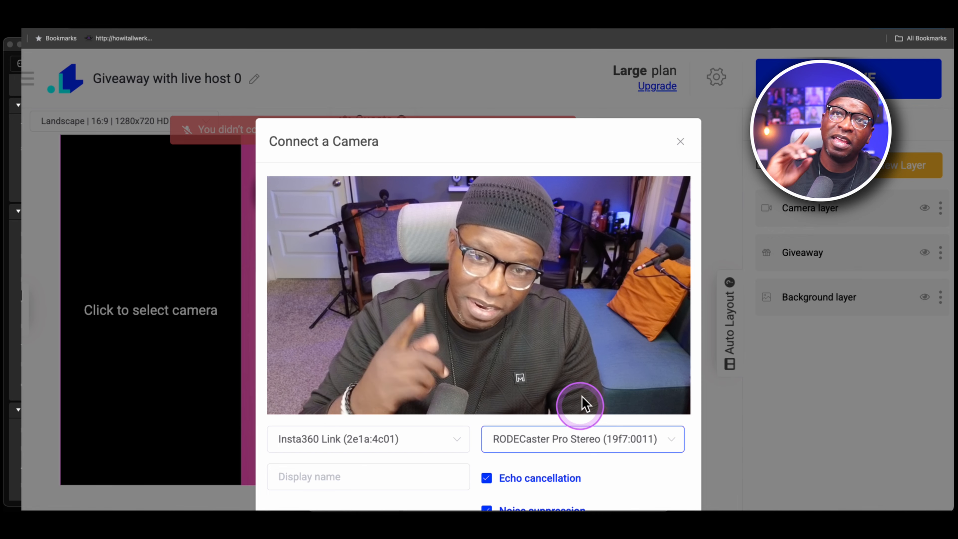
pyautogui.scroll(-5, 583, 403)
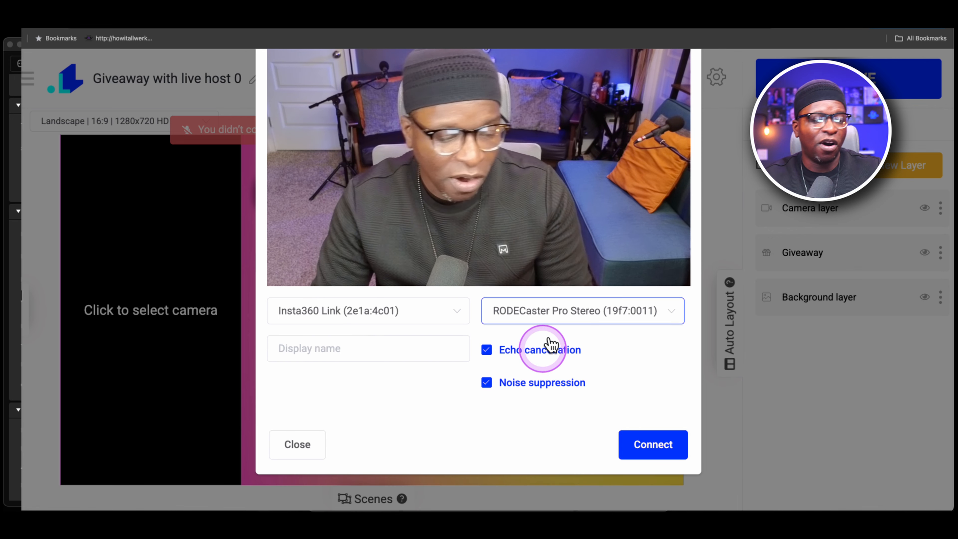
pyautogui.click(660, 444)
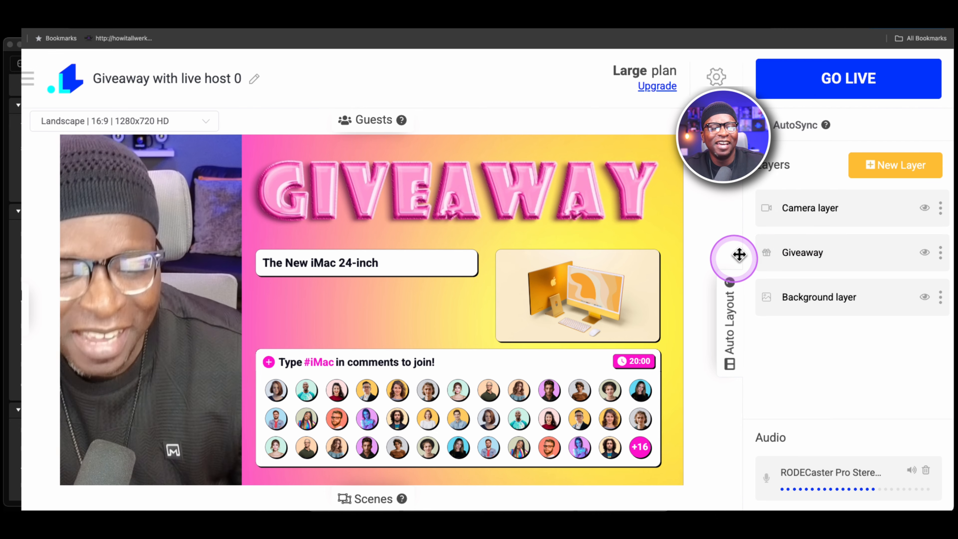
# Select the Giveaway layer and set its primary color to hex 5809AB.
pyautogui.click(858, 246)
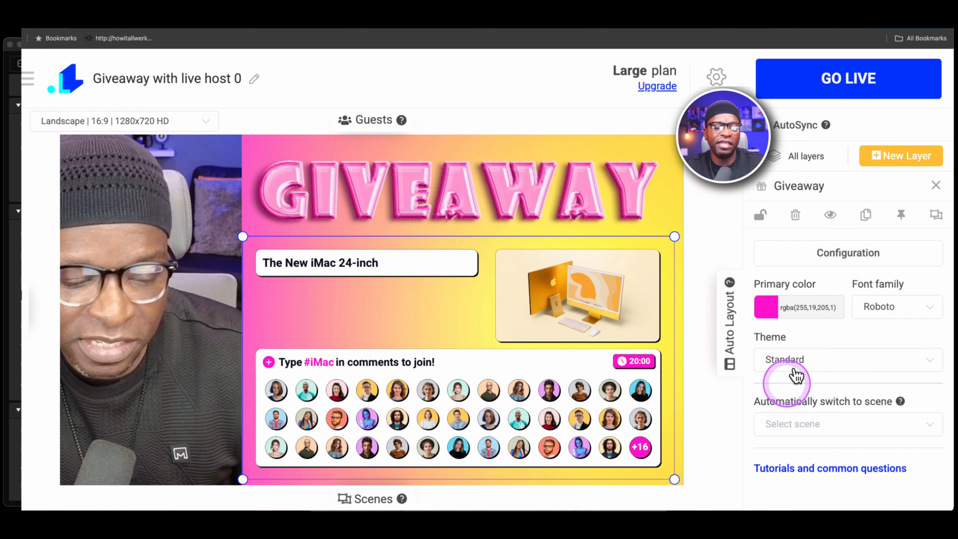
pyautogui.click(777, 306)
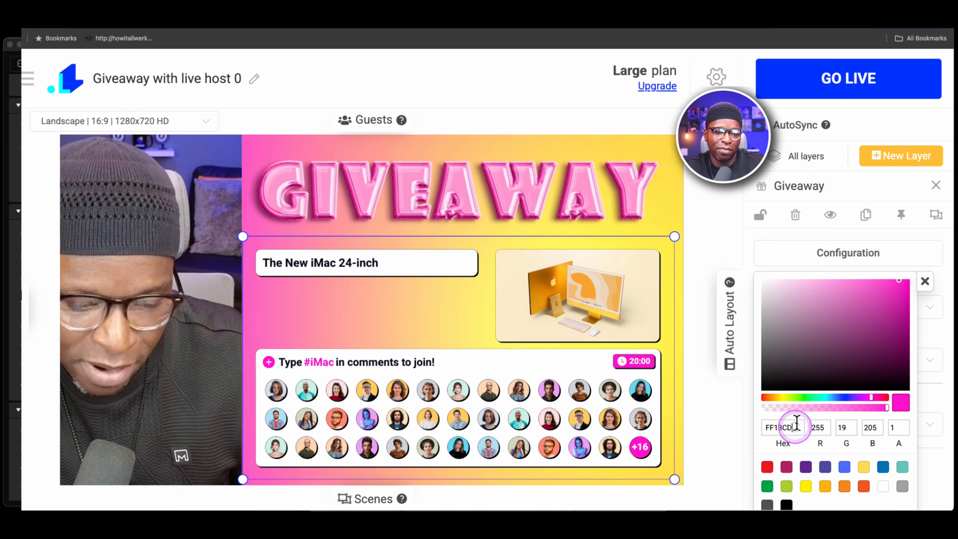
pyautogui.click(726, 422)
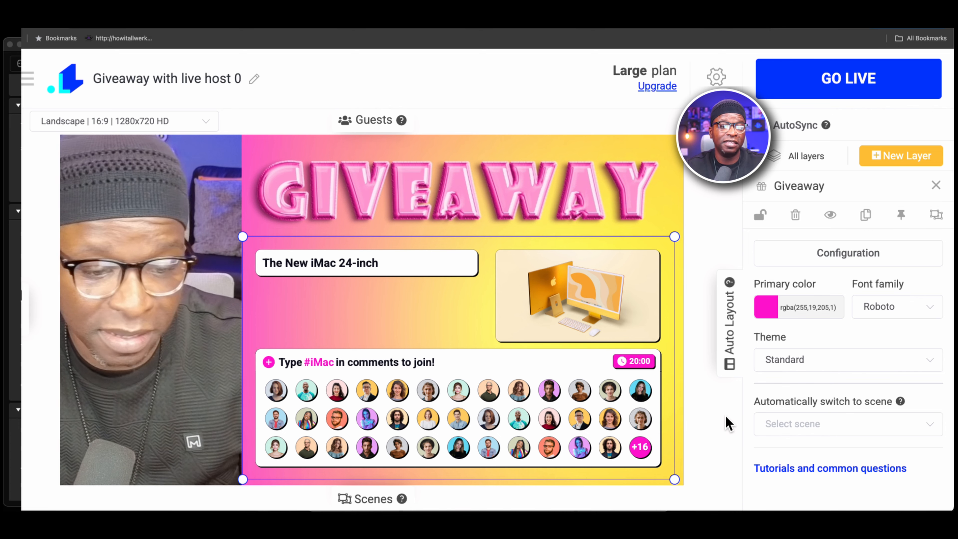
pyautogui.click(813, 313)
pyautogui.click(798, 422)
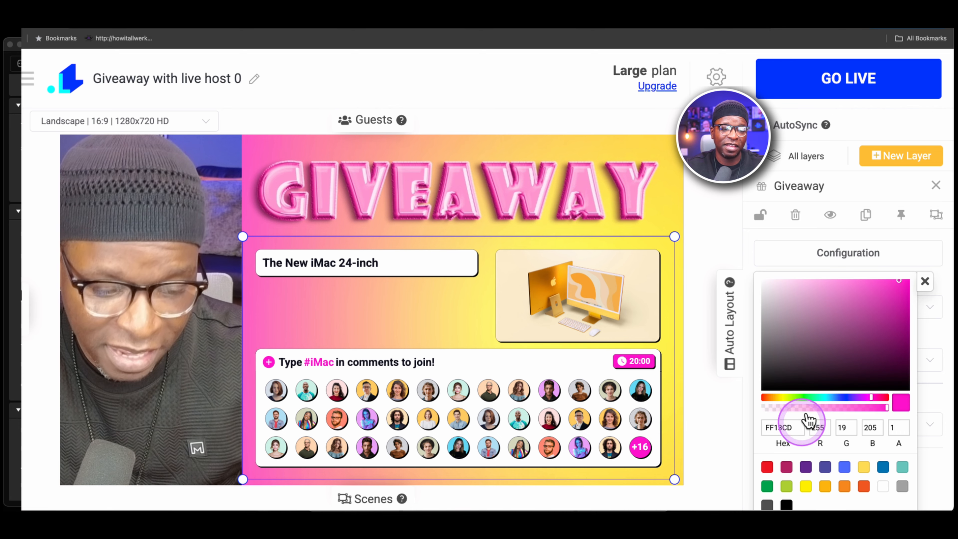
pyautogui.click(734, 425)
pyautogui.click(804, 307)
pyautogui.click(790, 423)
pyautogui.write('58')
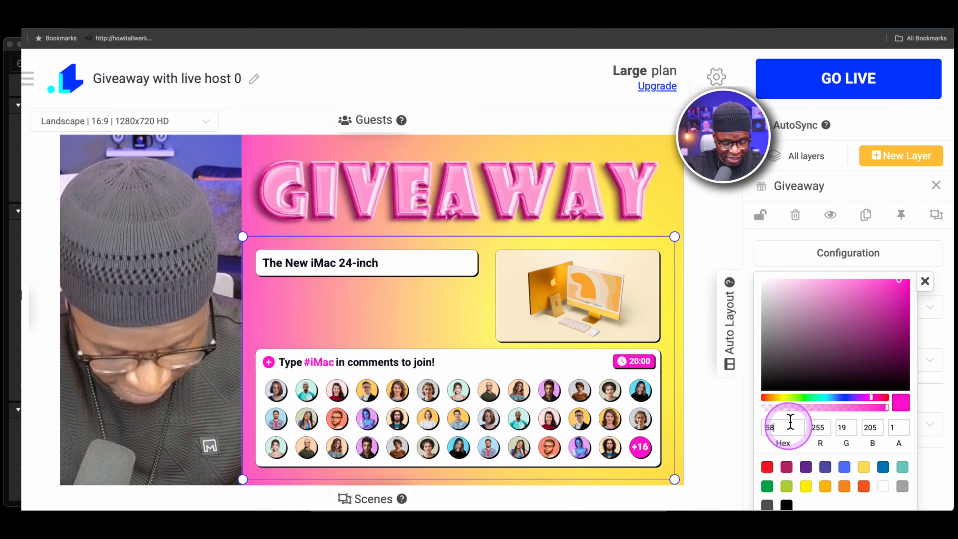
pyautogui.write('09')
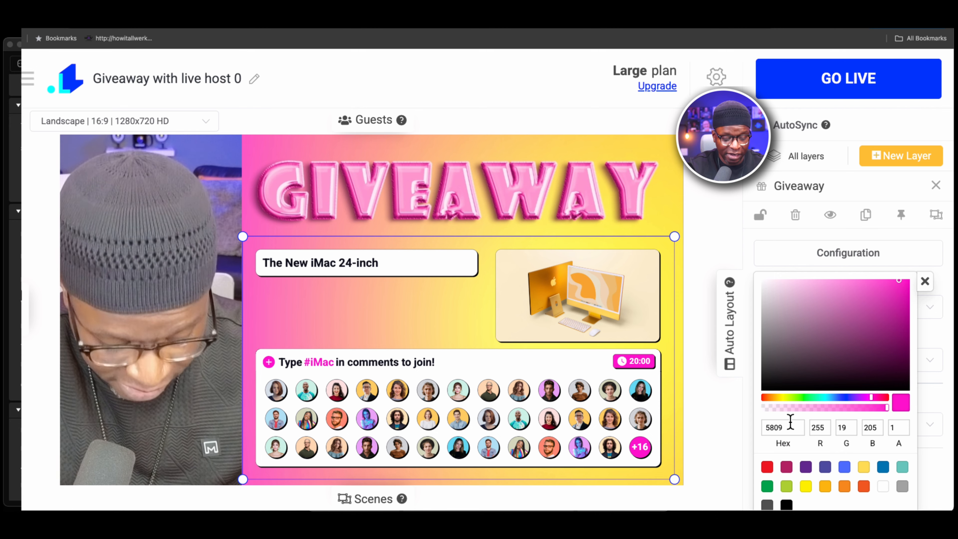
pyautogui.write('AB')
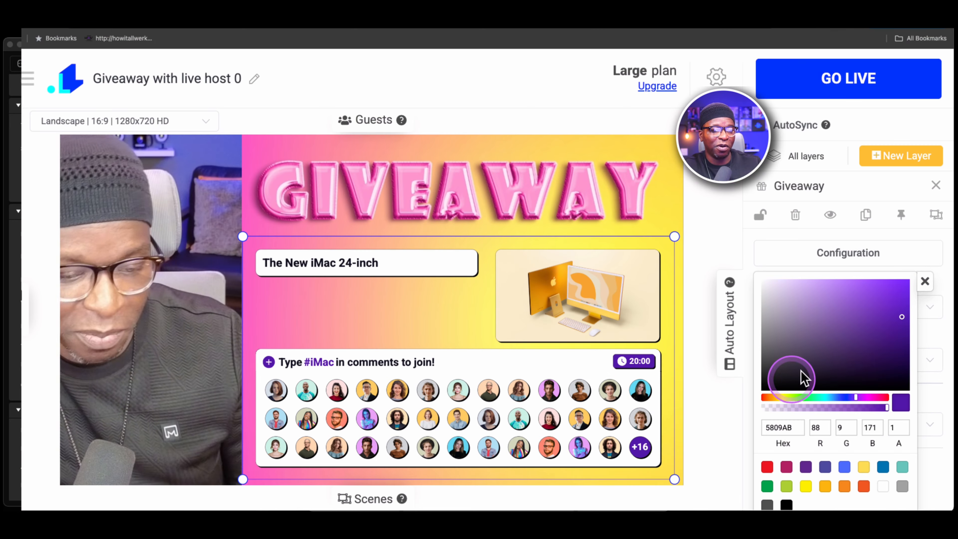
pyautogui.click(926, 280)
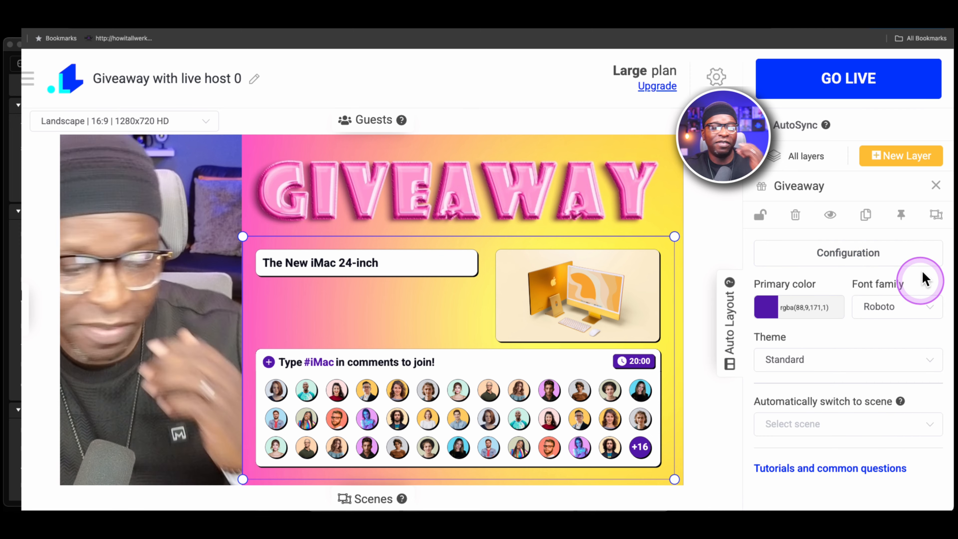
# Open the giveaway configuration and review the entry word, new-entry display, timer and duration options.
pyautogui.click(828, 252)
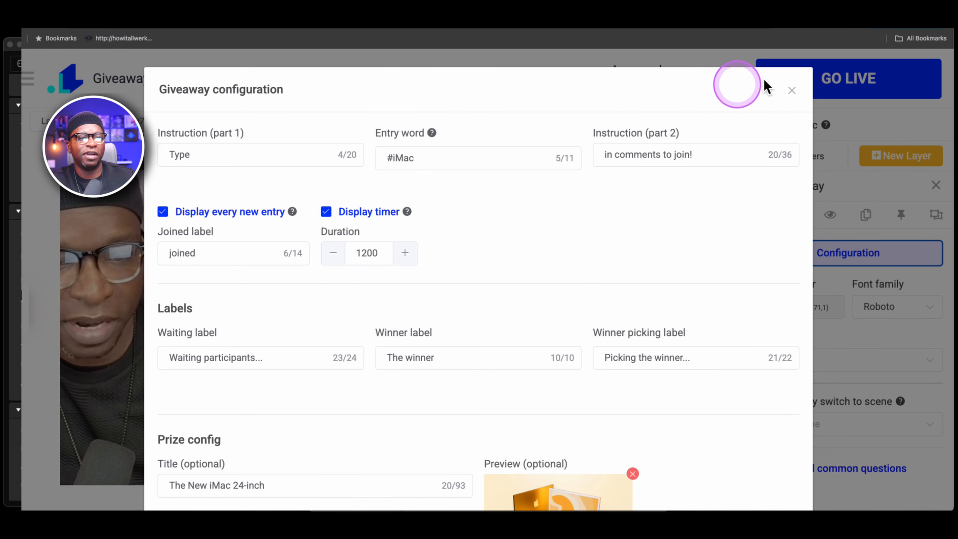
pyautogui.click(791, 89)
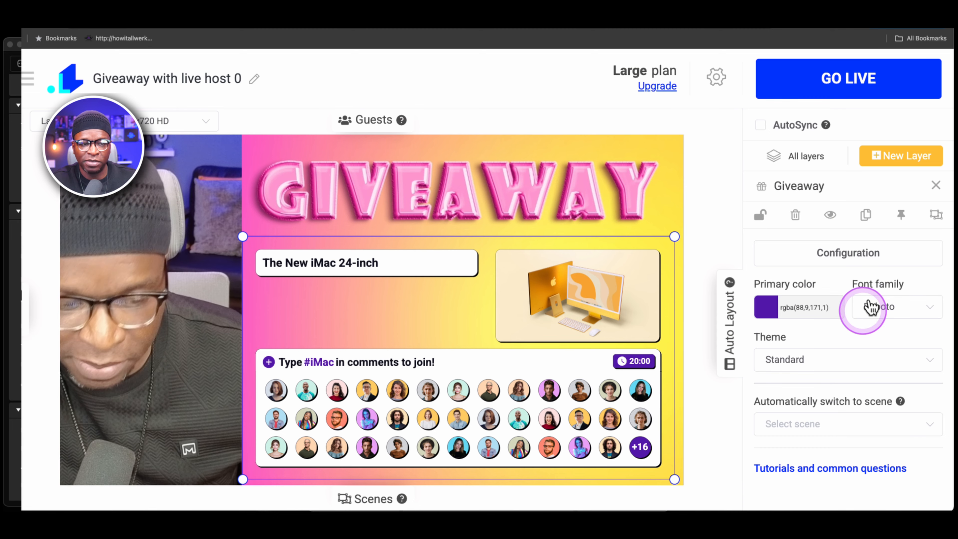
pyautogui.click(852, 252)
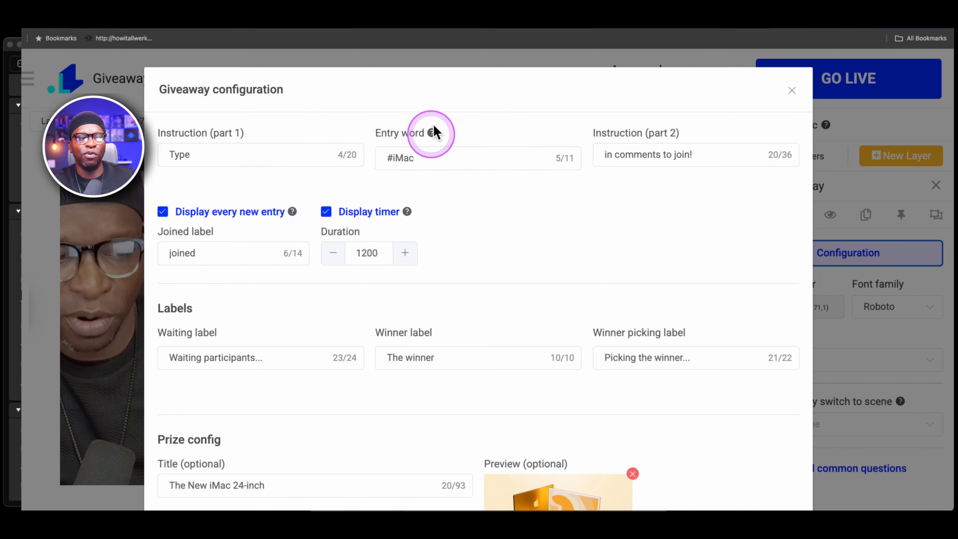
pyautogui.click(433, 131)
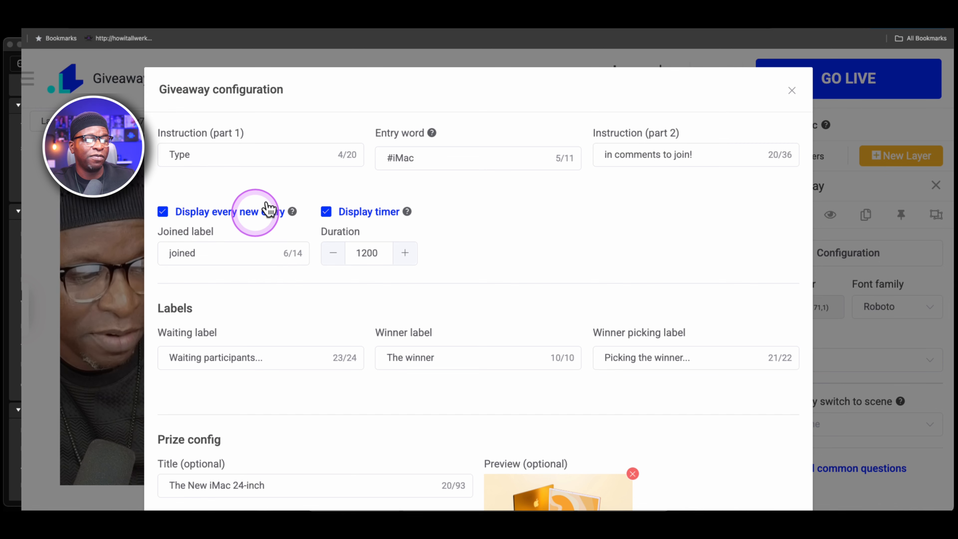
pyautogui.moveTo(297, 207)
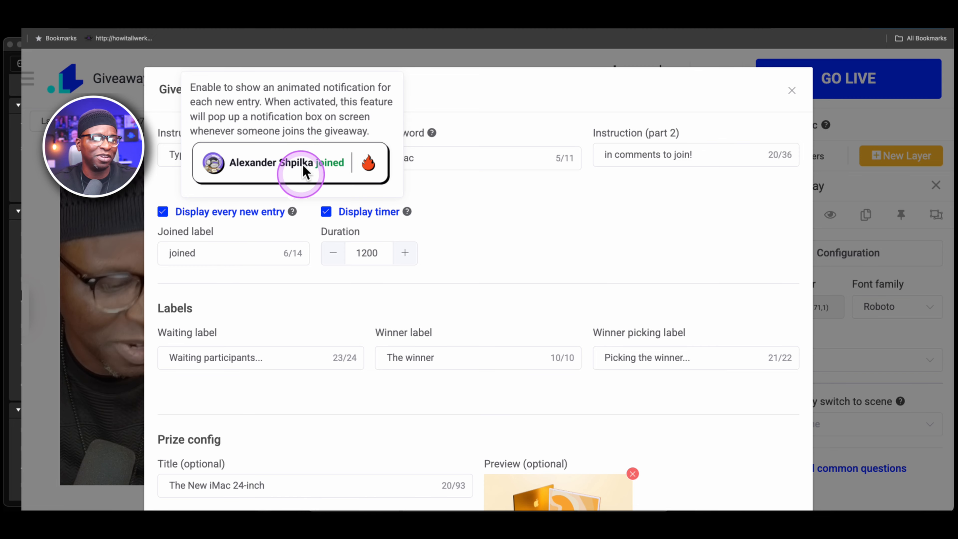
pyautogui.moveTo(408, 208)
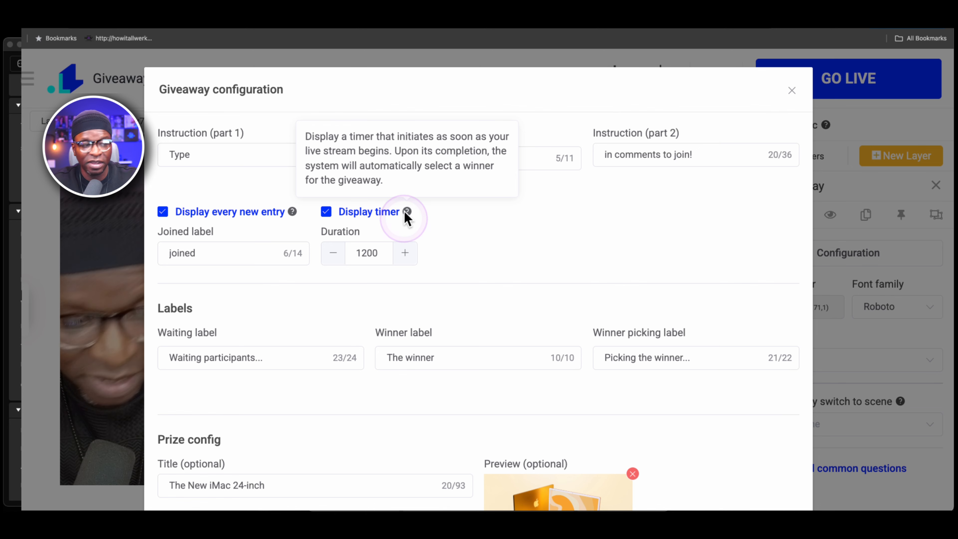
pyautogui.click(359, 251)
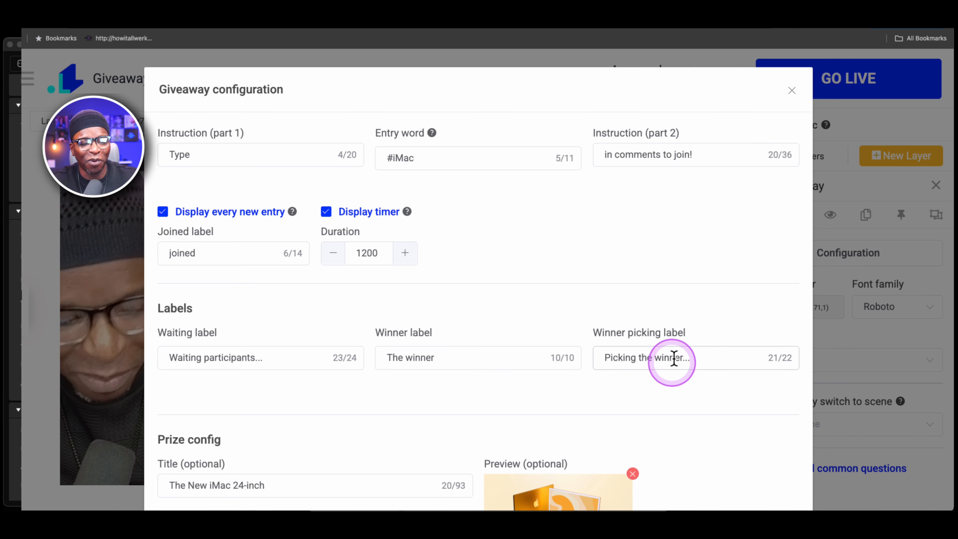
pyautogui.scroll(-1, 323, 361)
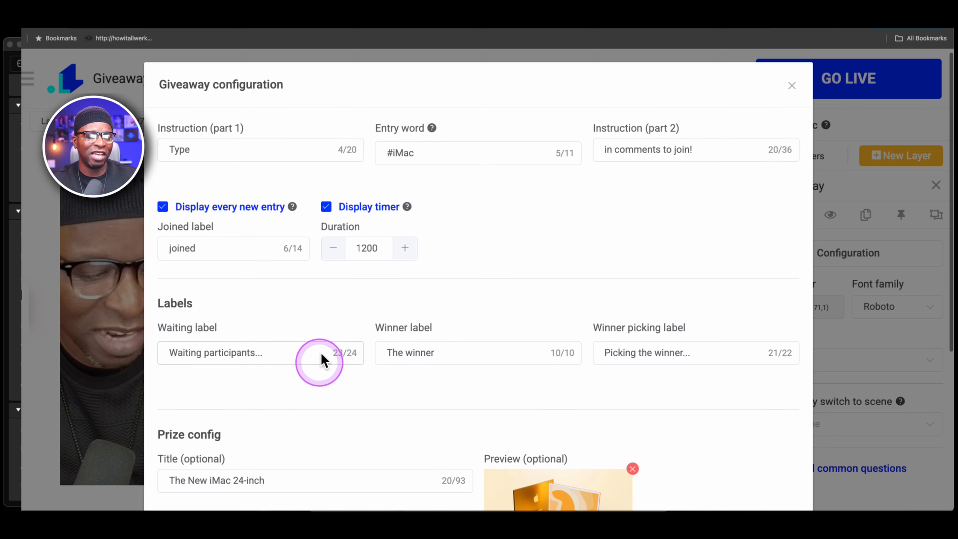
pyautogui.scroll(-4, 323, 361)
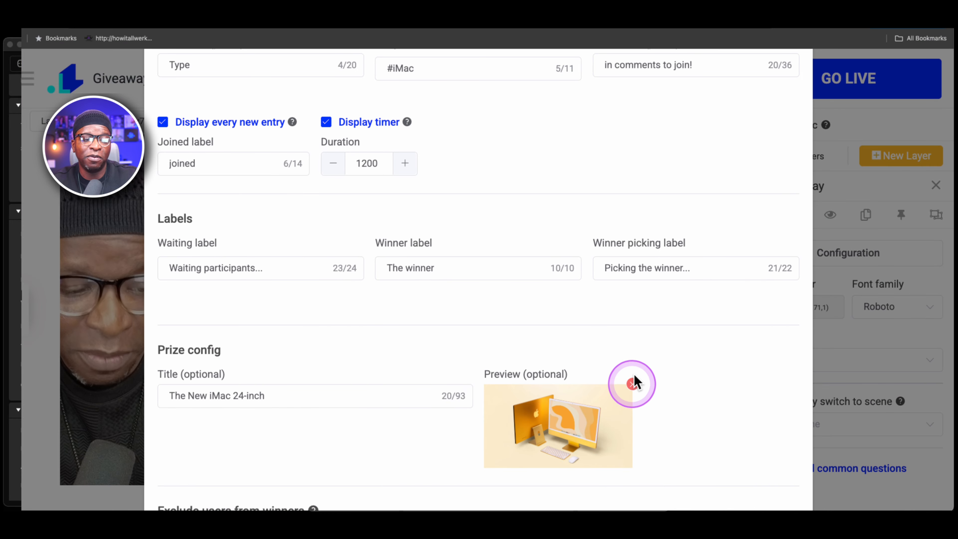
# Remove the prize preview image in the giveaway configuration and close the dialog.
pyautogui.click(631, 383)
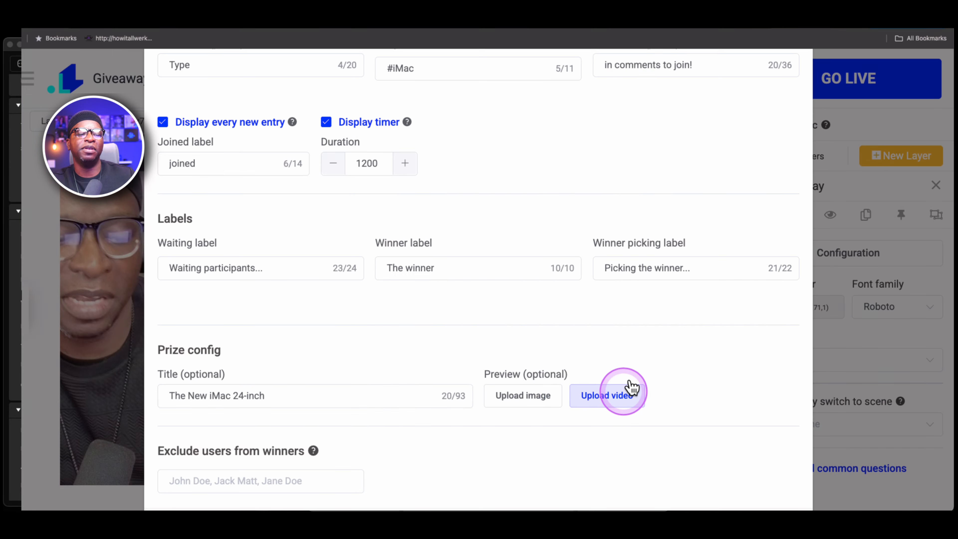
pyautogui.scroll(-3, 642, 395)
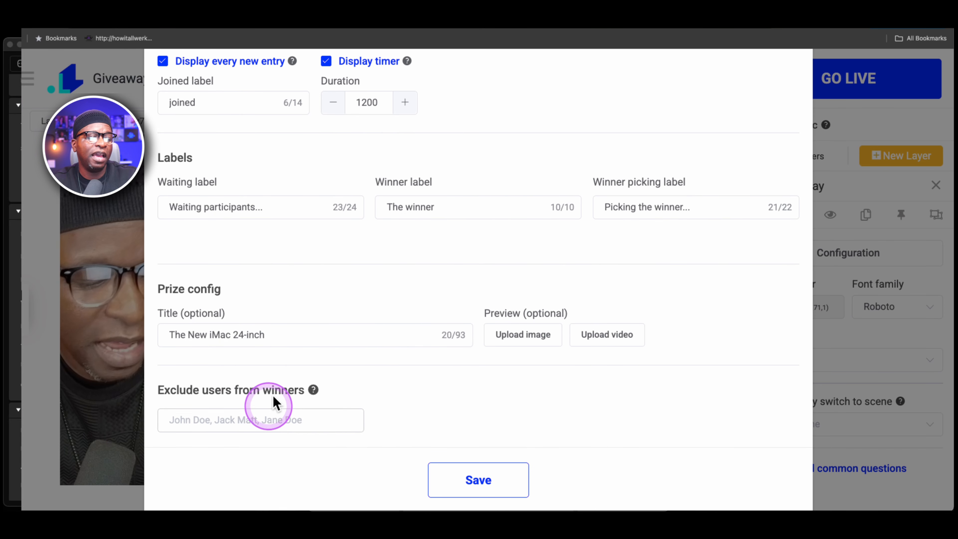
pyautogui.scroll(1, 807, 181)
pyautogui.scroll(5, 813, 180)
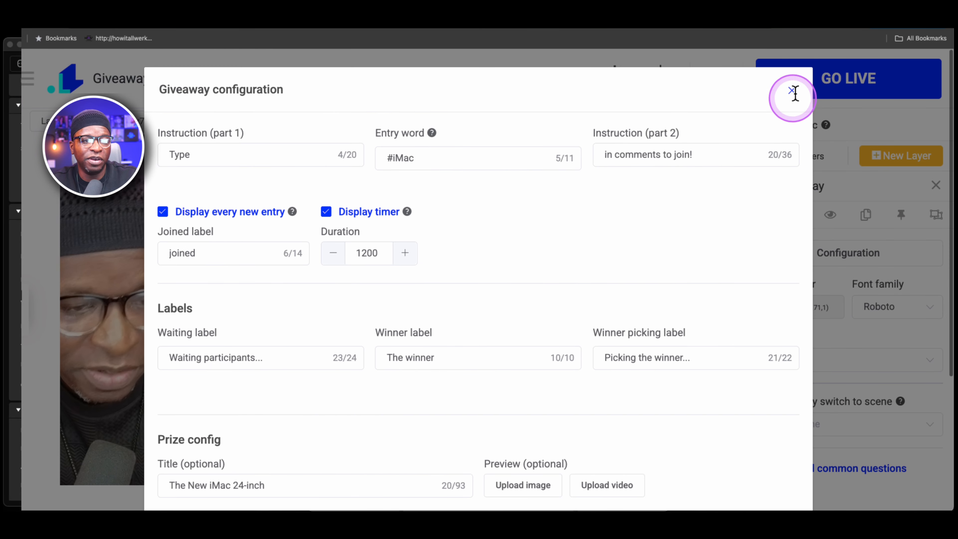
pyautogui.click(792, 90)
# Open the stream settings and enter "Test Give Away" as the video title.
pyautogui.click(528, 248)
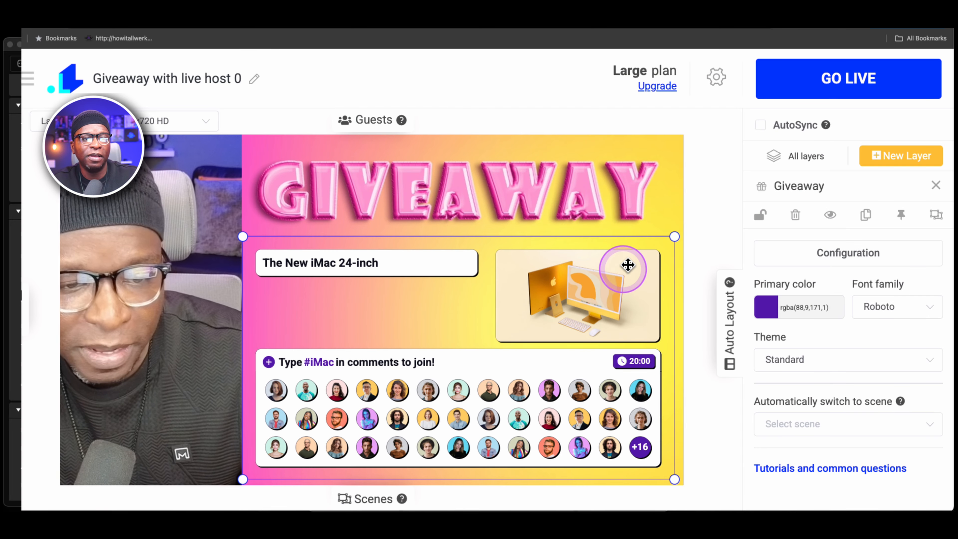
pyautogui.click(717, 77)
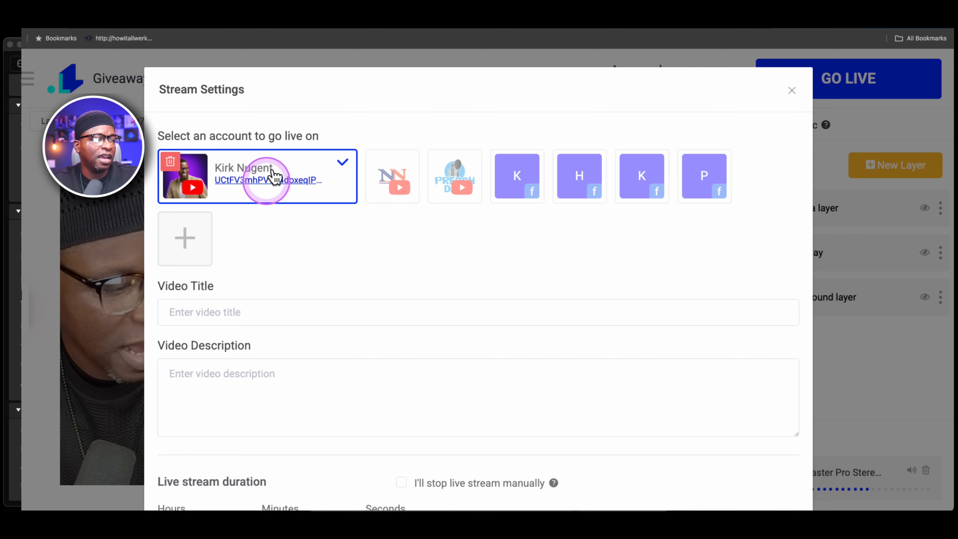
pyautogui.click(224, 312)
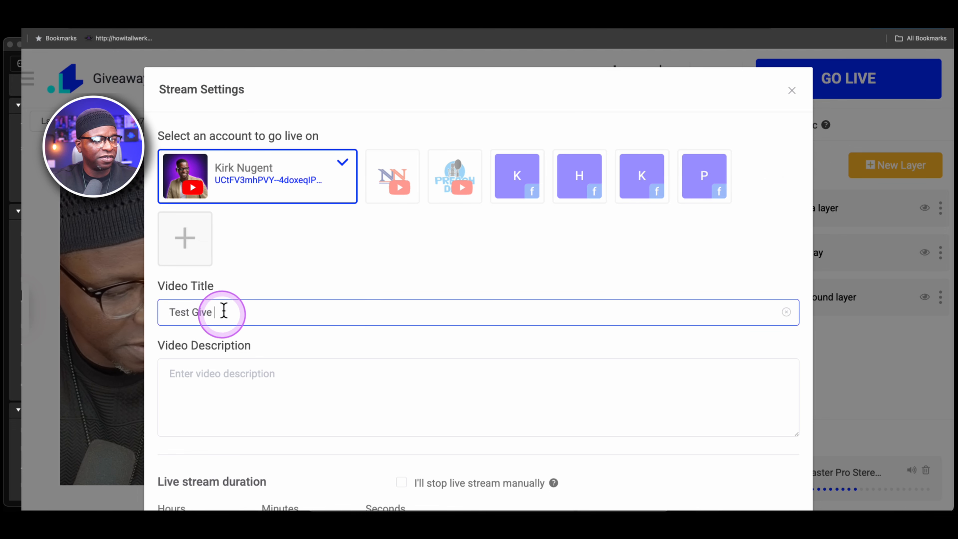
pyautogui.write('Test Give Away')
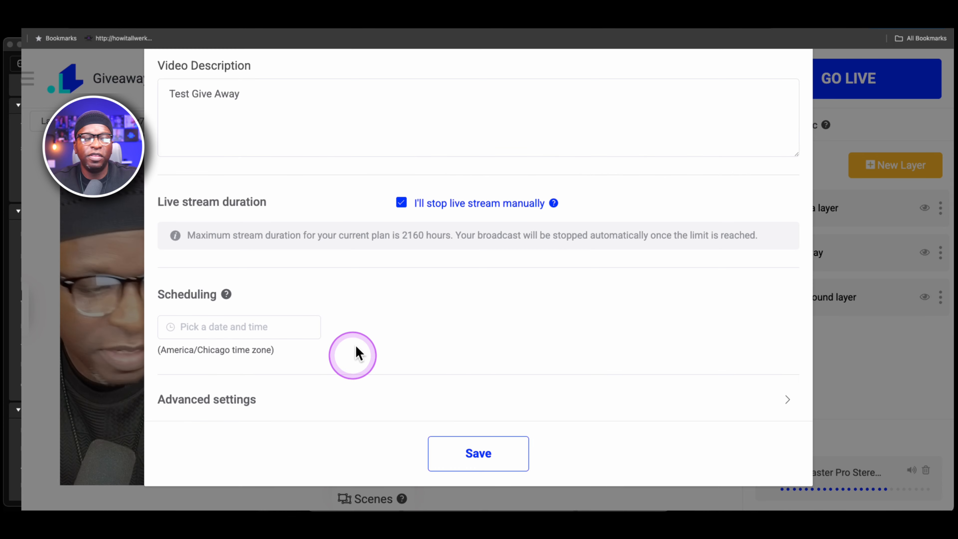
# Expand the advanced stream settings and set the YouTube live privacy to Unlisted.
pyautogui.scroll(5, 355, 342)
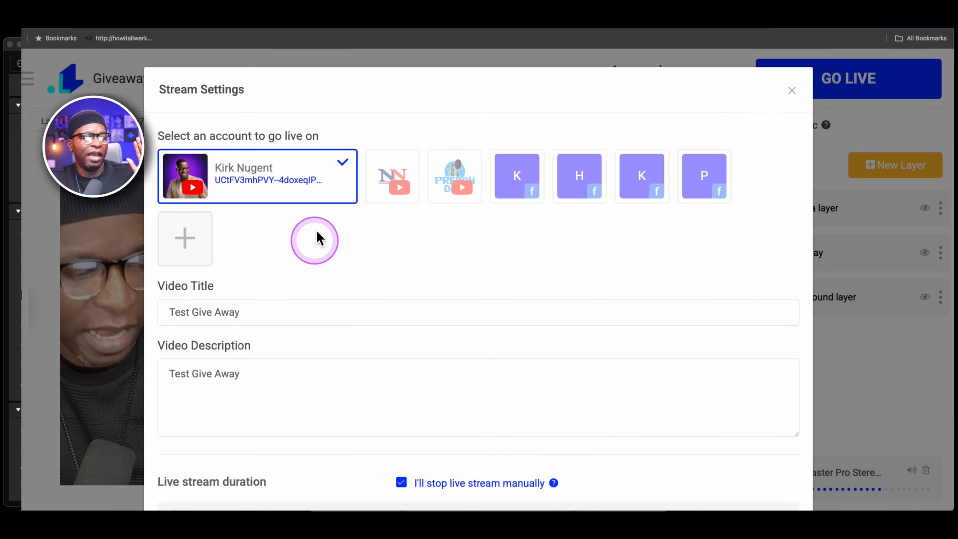
pyautogui.scroll(-2, 317, 235)
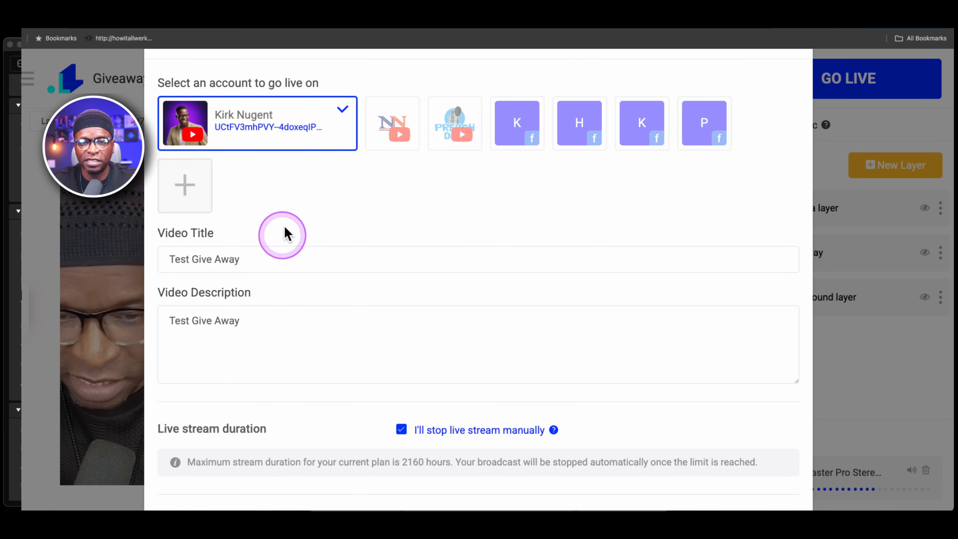
pyautogui.scroll(-4, 318, 302)
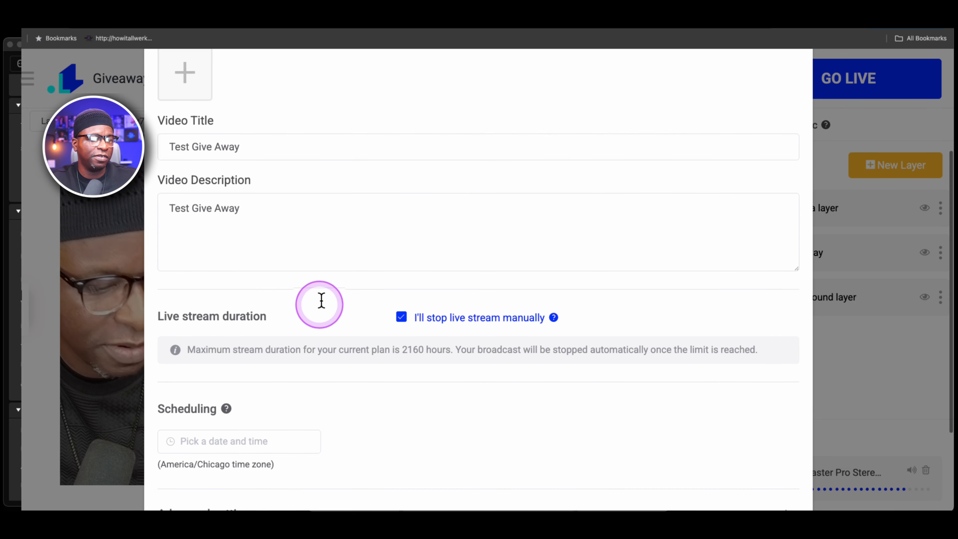
pyautogui.scroll(-1, 322, 301)
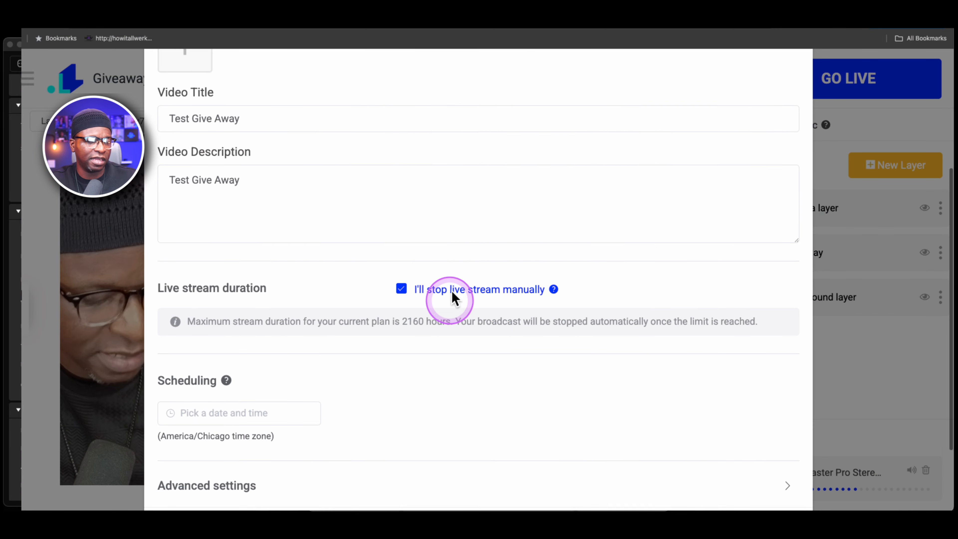
pyautogui.scroll(-3, 449, 298)
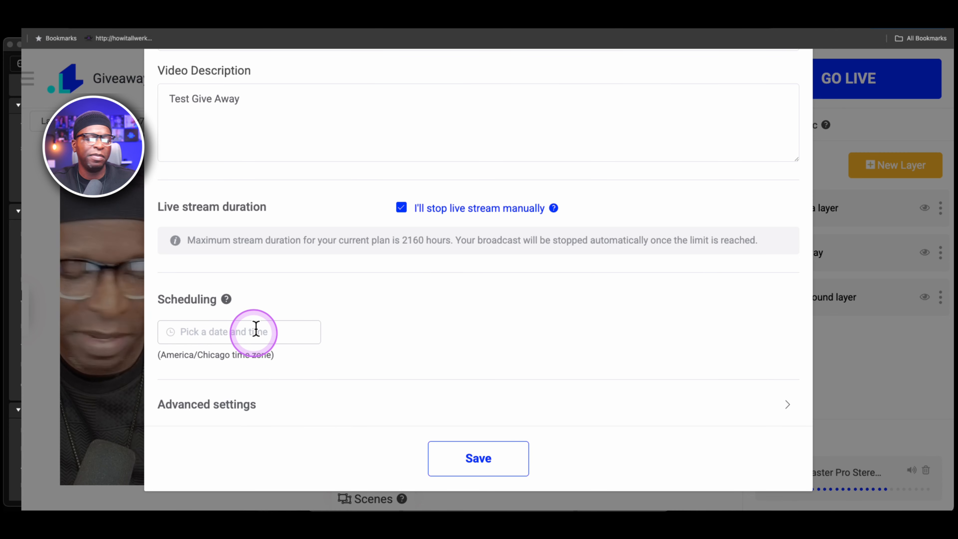
pyautogui.click(226, 399)
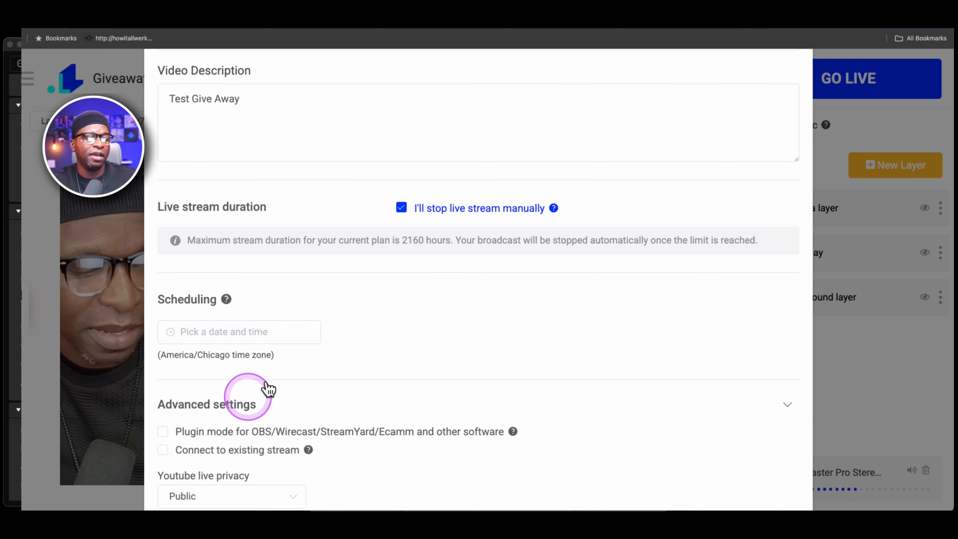
pyautogui.scroll(-4, 377, 344)
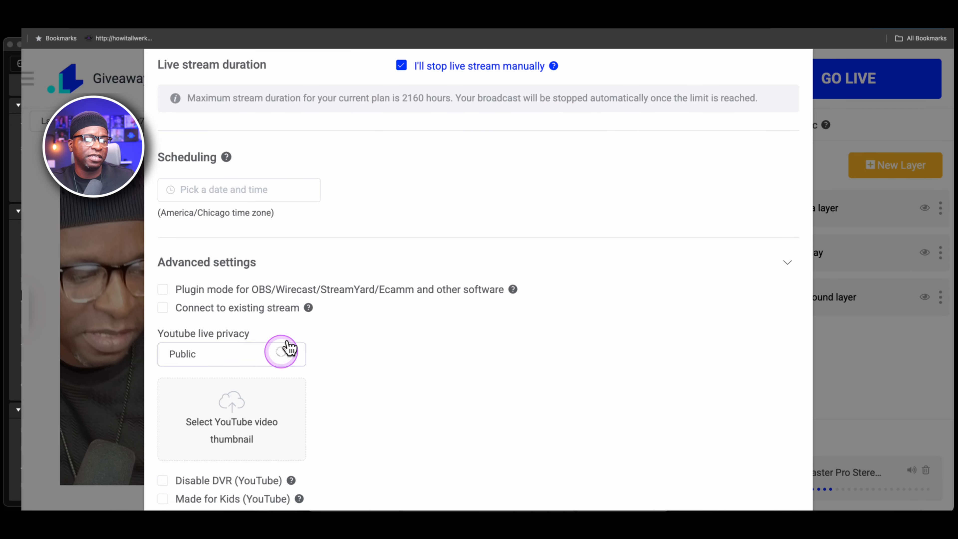
pyautogui.click(289, 347)
pyautogui.click(214, 442)
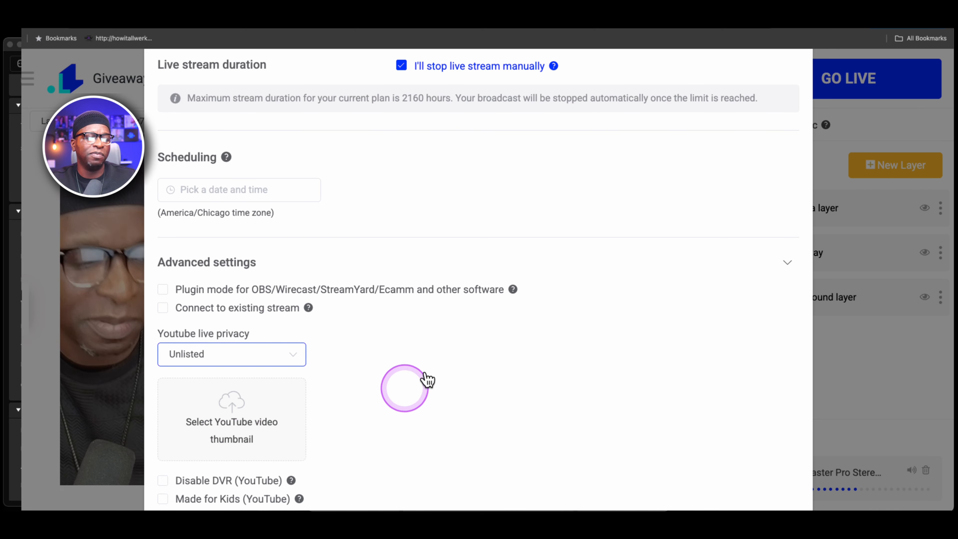